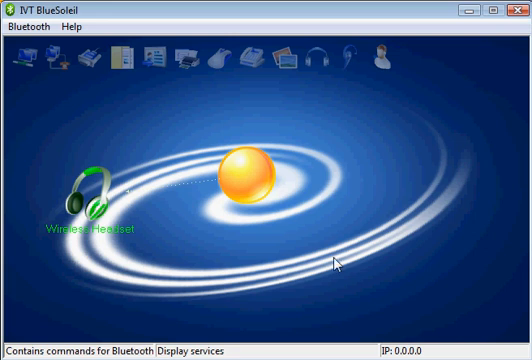
click(250, 171)
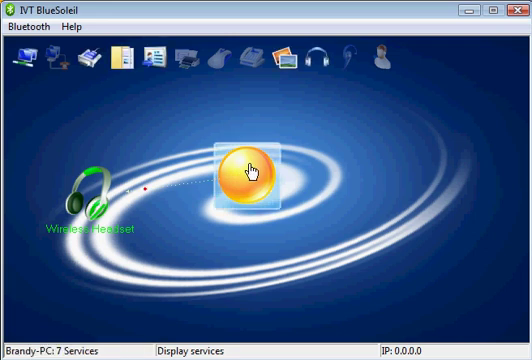
right_click(93, 195)
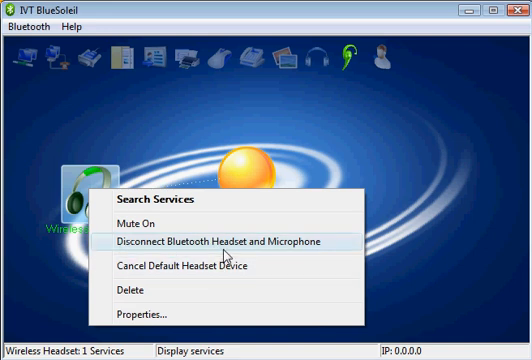
click(250, 172)
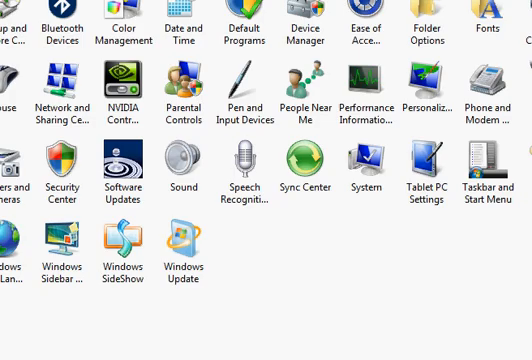
Step: In the Sound settings, make the Bluetooth Headphones the default playback device
double_click(176, 175)
drag(198, 50, 300, 55)
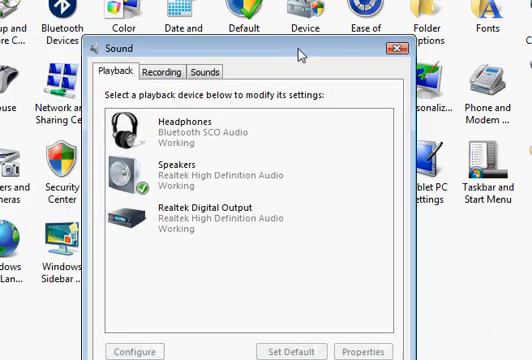
click(203, 122)
right_click(209, 128)
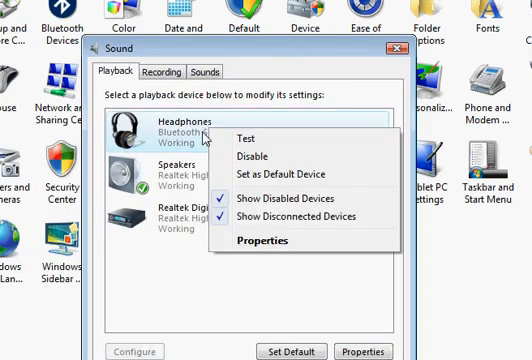
right_click(184, 179)
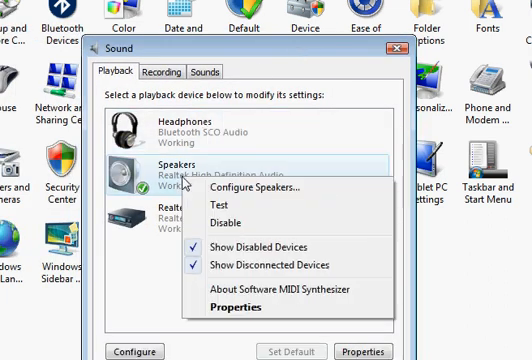
click(172, 143)
right_click(175, 139)
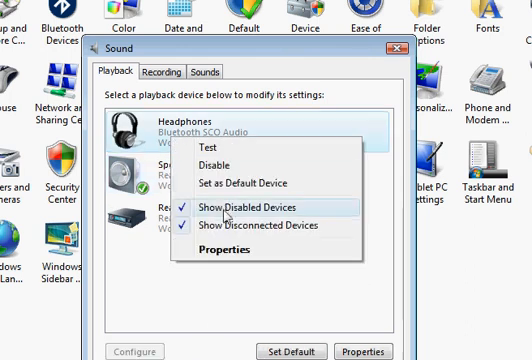
click(231, 194)
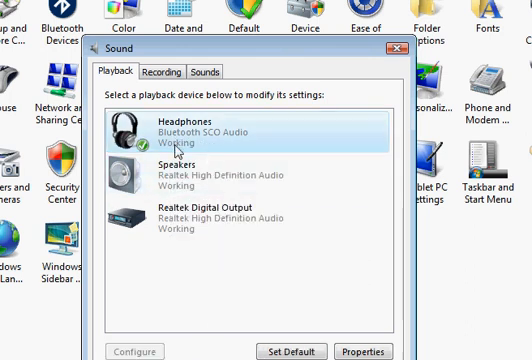
Step: Return the default playback device to Speakers and switch to the recording devices
click(217, 190)
right_click(236, 188)
click(260, 250)
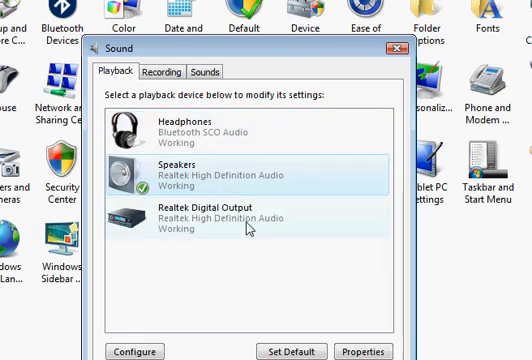
click(146, 76)
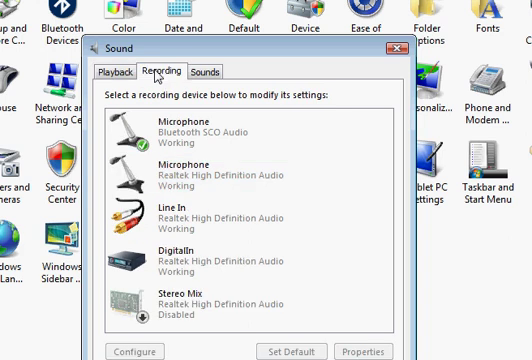
Step: Leave the Bluetooth Microphone as default recording device and close the Sound settings
click(218, 141)
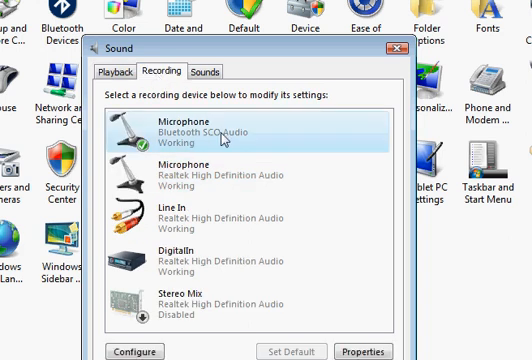
right_click(222, 139)
click(150, 145)
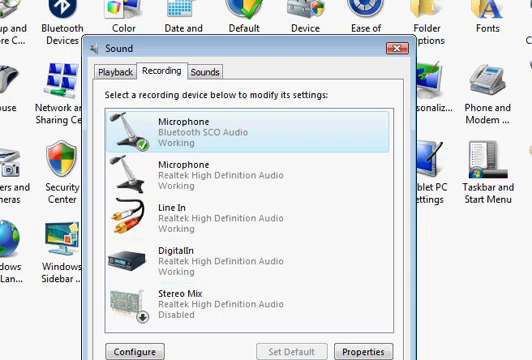
key(Escape)
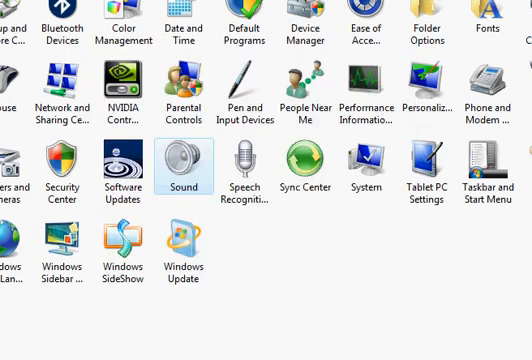